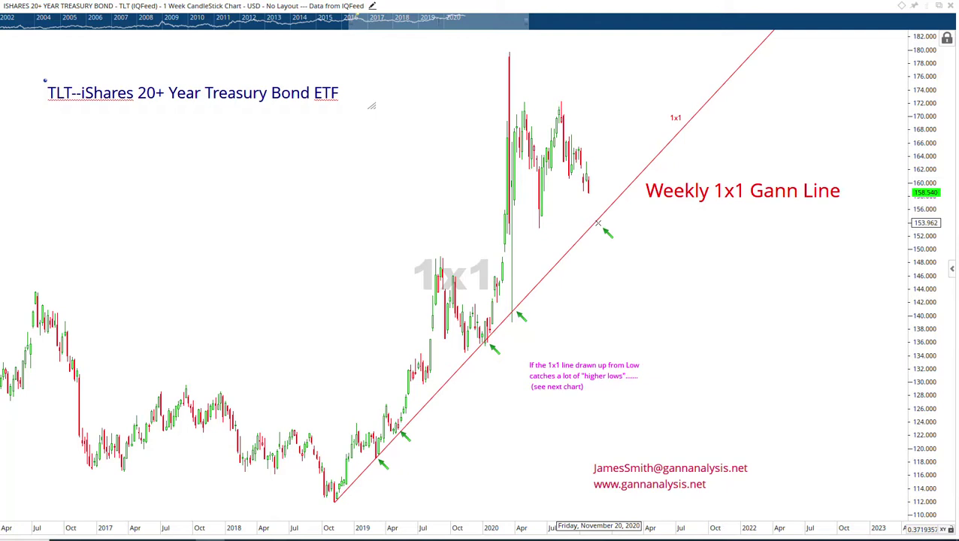
# Step: Display the weekly TLT chart with the 1x1 Gann line descending from the 2020 high
pyautogui.moveTo(514, 310)
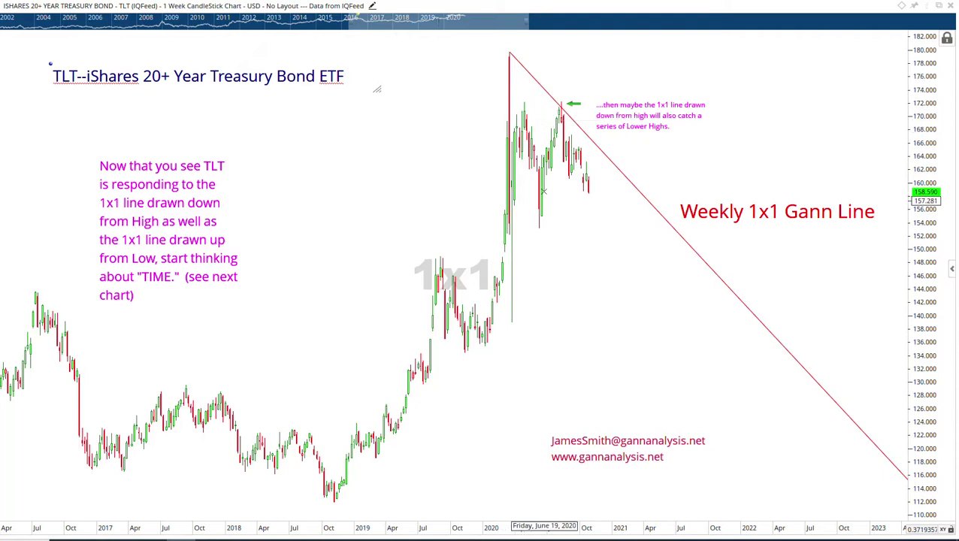
pyautogui.moveTo(565, 118)
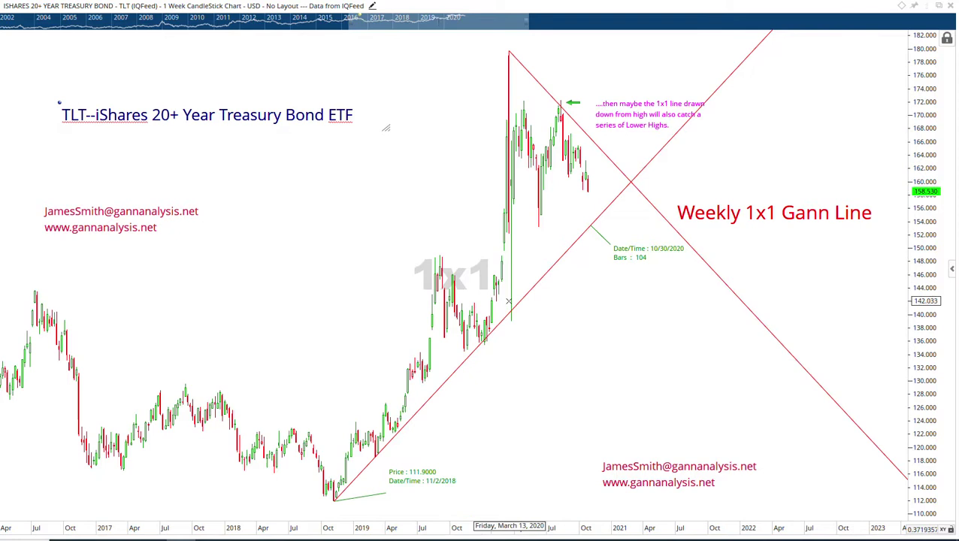
# Step: Inspect the weekly TLT chart's crossing 1x1 lines at 10/30/2020, 104 bars
pyautogui.moveTo(510, 52)
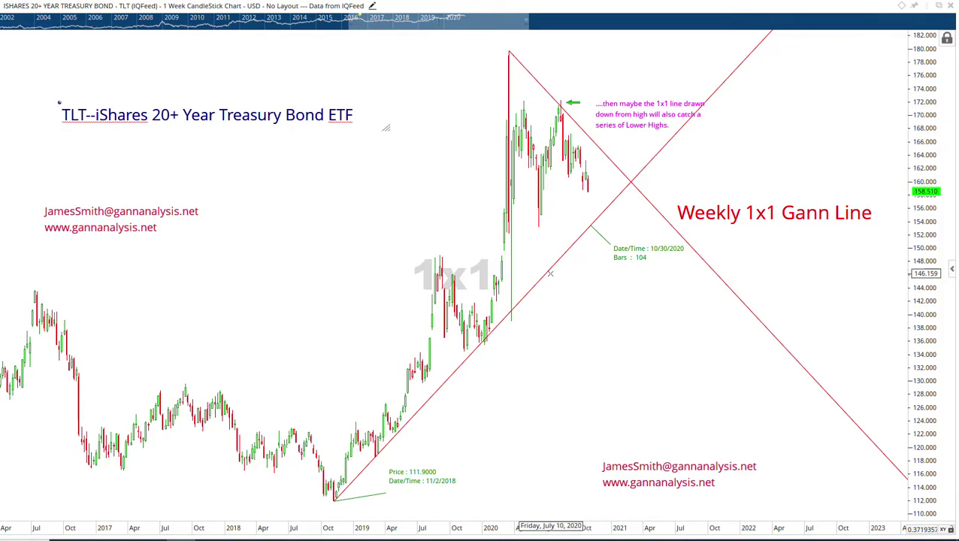
pyautogui.moveTo(558, 117)
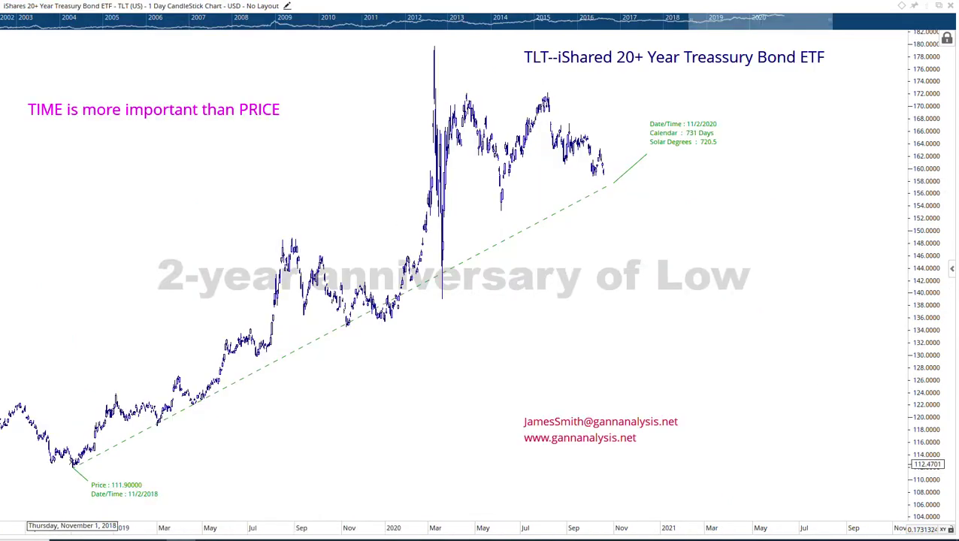
# Step: Review the daily TLT chart's 2-year anniversary label, then bring up the Gann Analysis website
pyautogui.moveTo(73, 465)
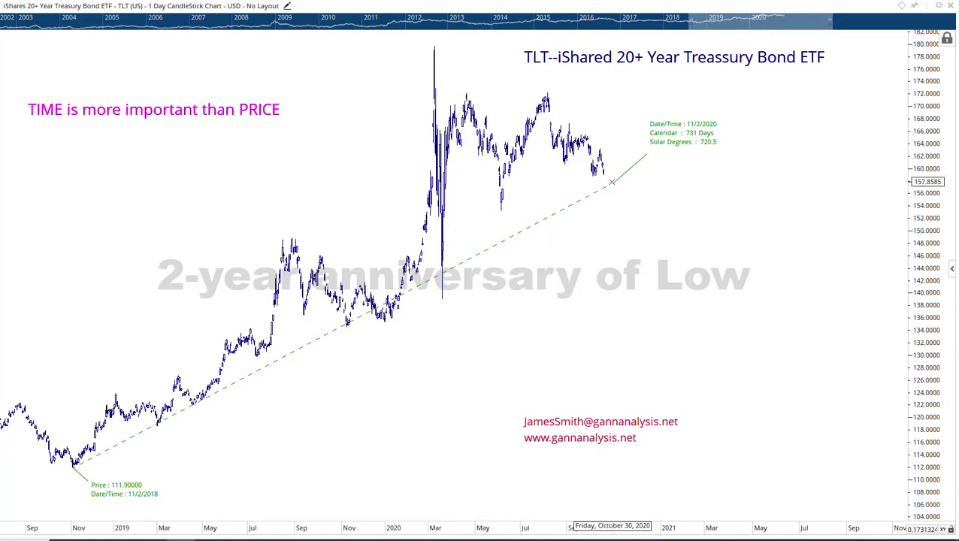
pyautogui.moveTo(613, 182)
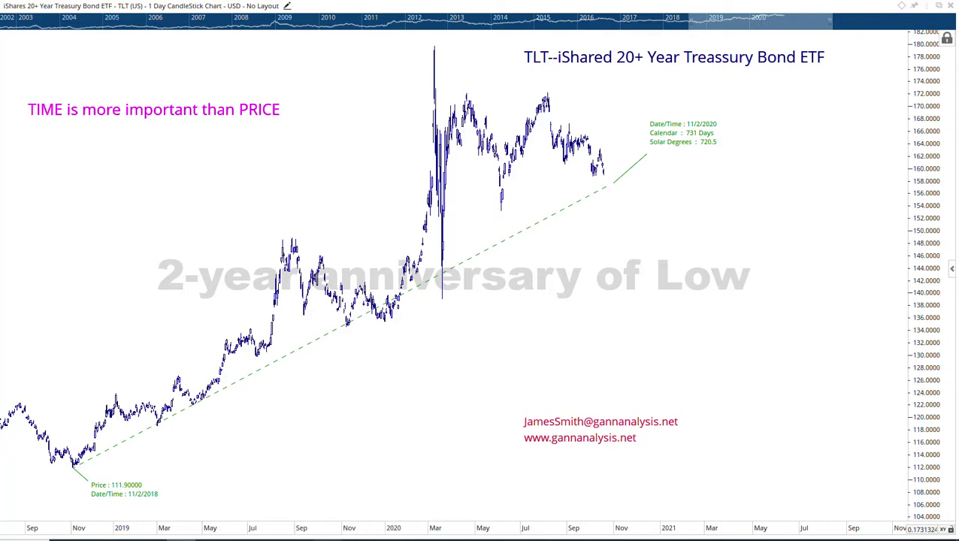
pyautogui.click(326, 538)
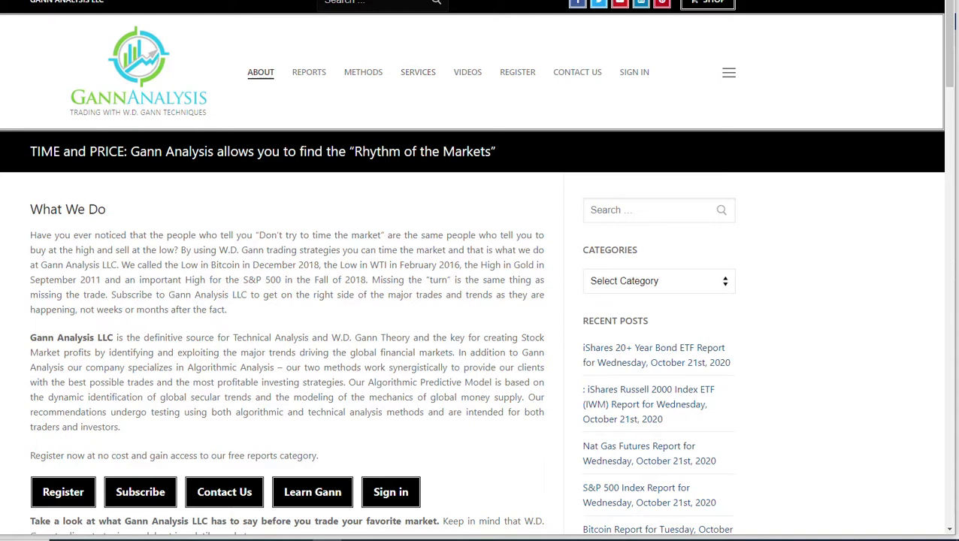
# Step: Expand the Select Category dropdown in the sidebar's Categories section
pyautogui.click(658, 280)
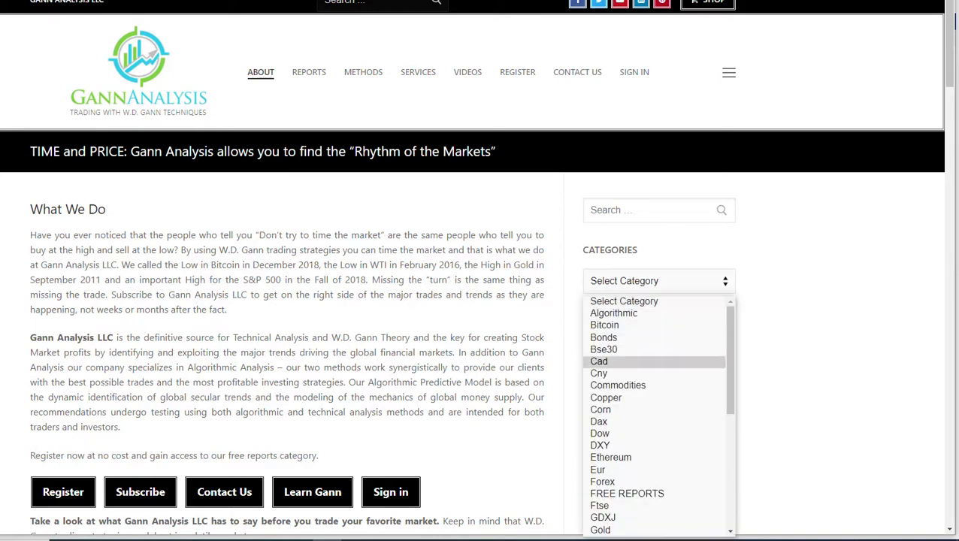
pyautogui.scroll(-10, 658, 414)
pyautogui.scroll(10, 658, 413)
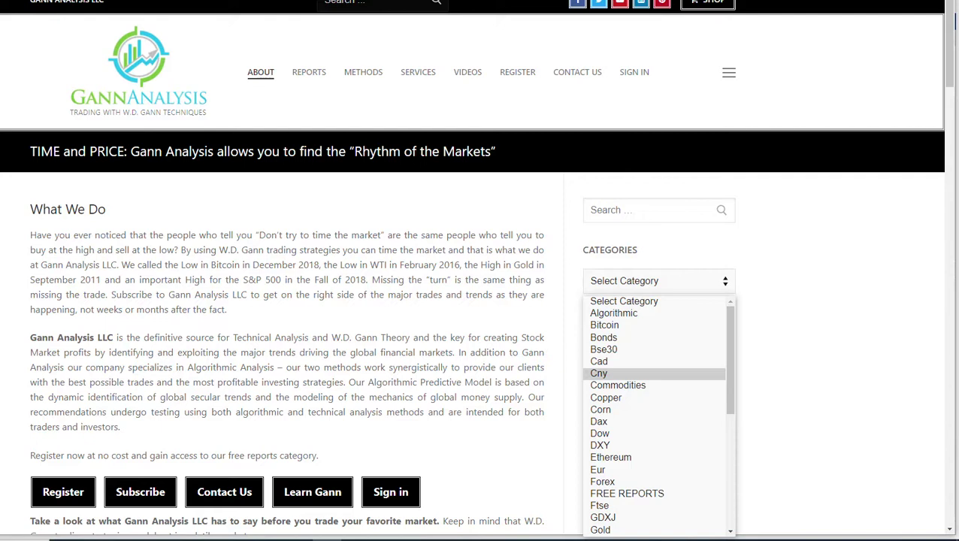
pyautogui.scroll(-3, 659, 367)
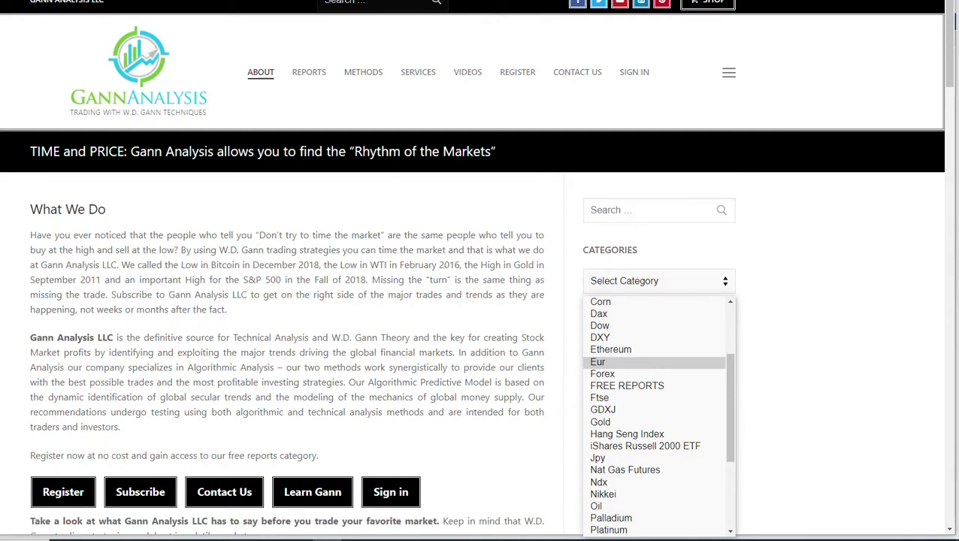
pyautogui.press('Up')
pyautogui.press('Up')
pyautogui.press('Up')
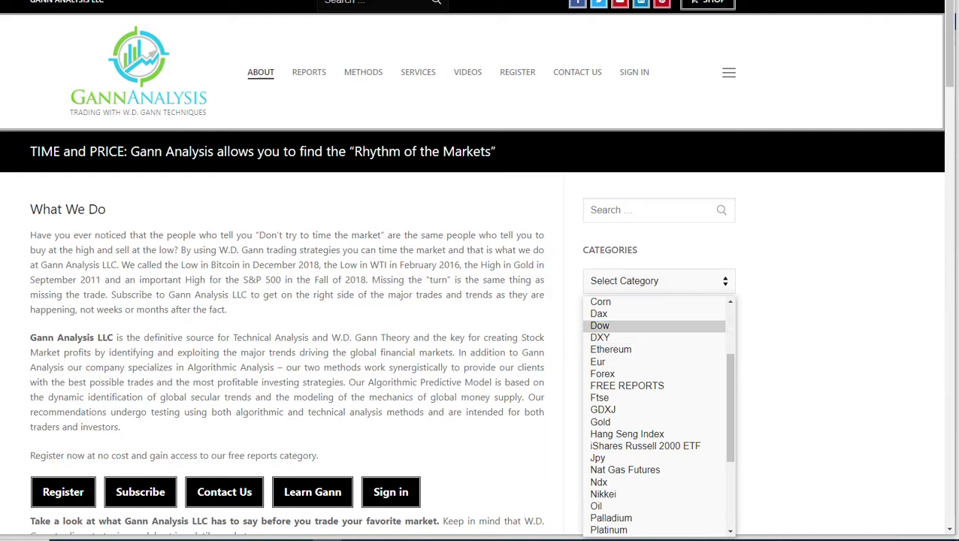
pyautogui.press('Down')
pyautogui.press('Down')
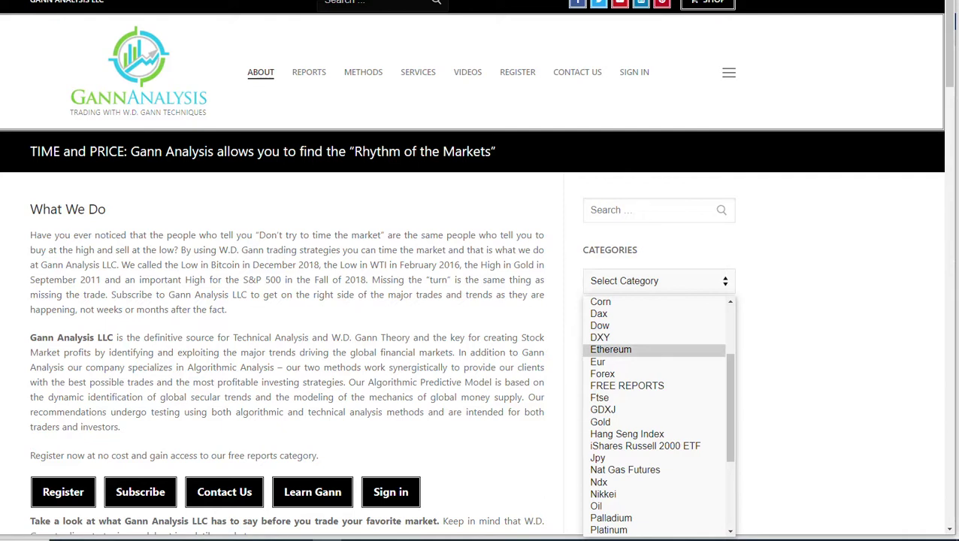
pyautogui.press('Down')
pyautogui.press('Down')
pyautogui.press('Down')
pyautogui.press('Down')
pyautogui.press('Down')
pyautogui.press('Up')
pyautogui.press('Up')
pyautogui.press('Up')
pyautogui.press('Up')
pyautogui.press('Up')
pyautogui.press('Up')
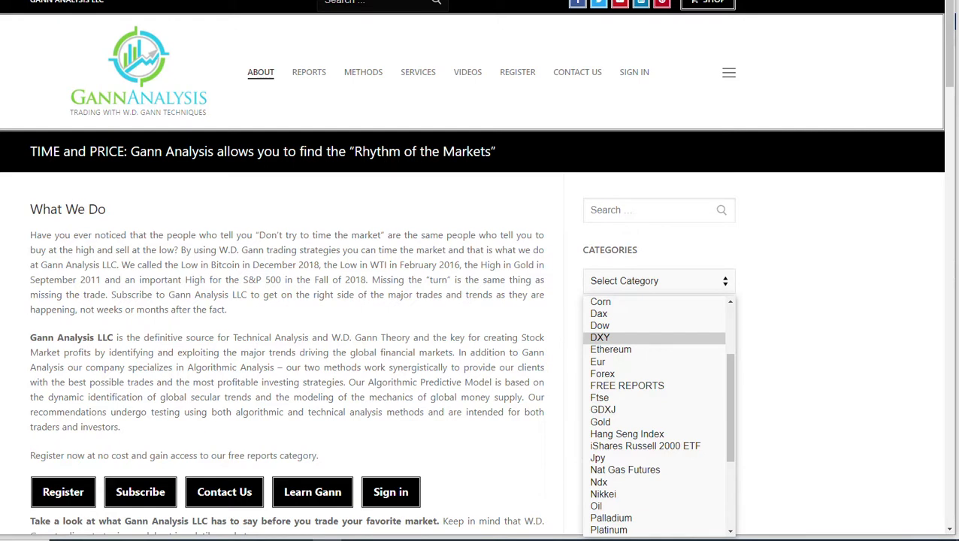
pyautogui.press('Up')
pyautogui.press('Up')
pyautogui.press('Up')
pyautogui.press('Up')
pyautogui.press('Up')
pyautogui.press('Up')
pyautogui.press('Up')
pyautogui.press('Up')
pyautogui.press('Up')
pyautogui.press('Up')
pyautogui.press('Up')
pyautogui.press('Up')
pyautogui.press('Up')
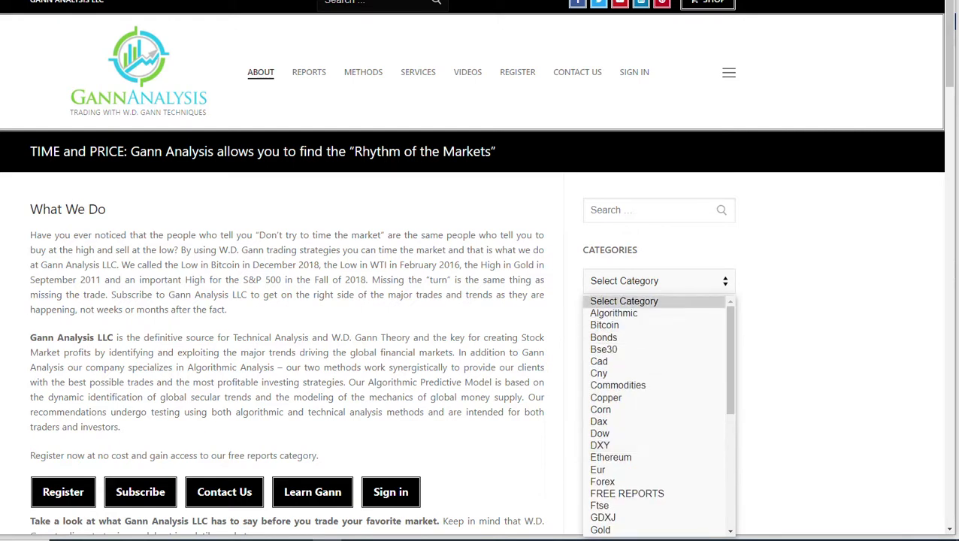